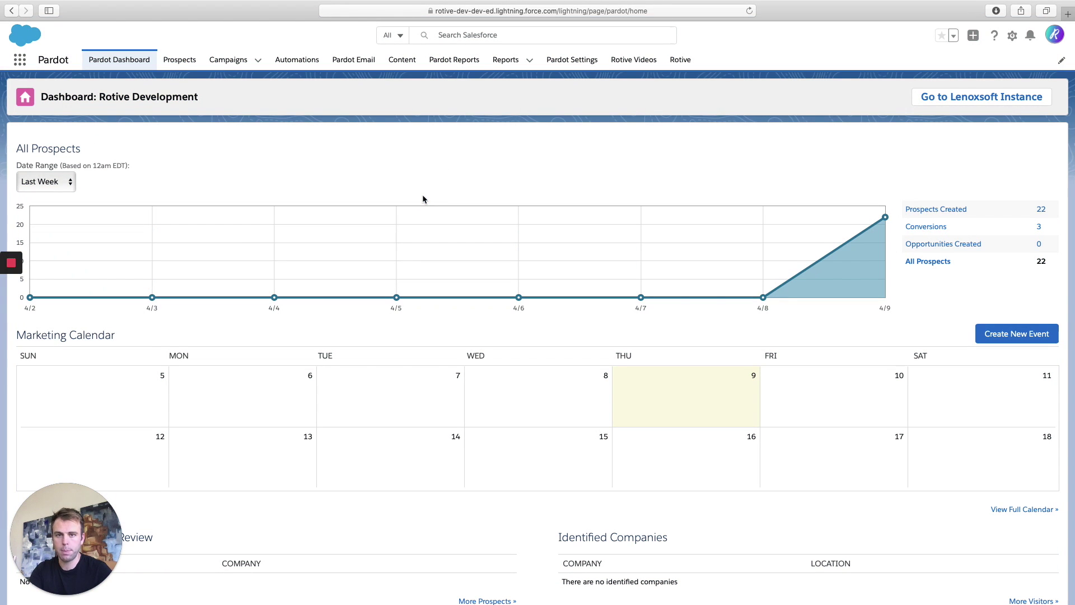
Open Prospects > Segmentation > Segmentation Lists to see the existing lists.
click(184, 60)
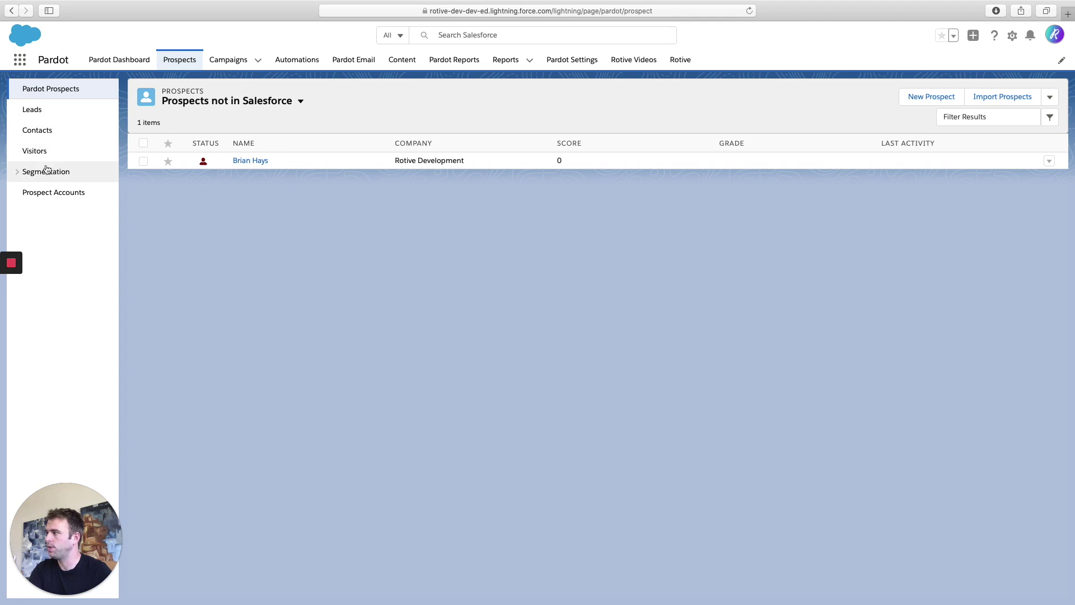
click(41, 175)
click(36, 194)
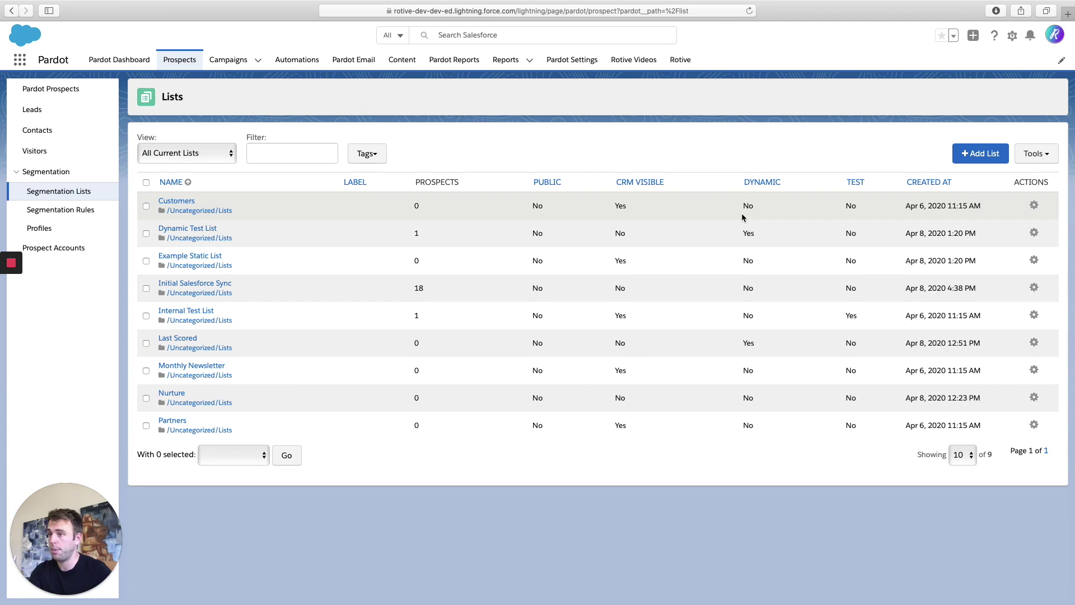
Add a list named 'Example Dynamic List' and tick the Dynamic List checkbox.
click(979, 157)
click(561, 157)
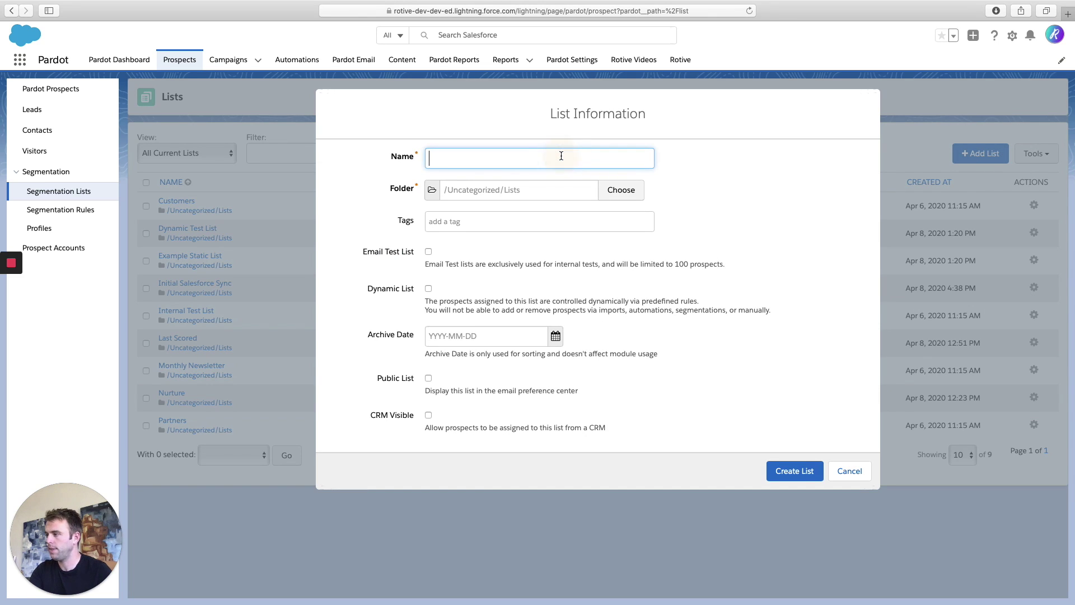
text(Exampl)
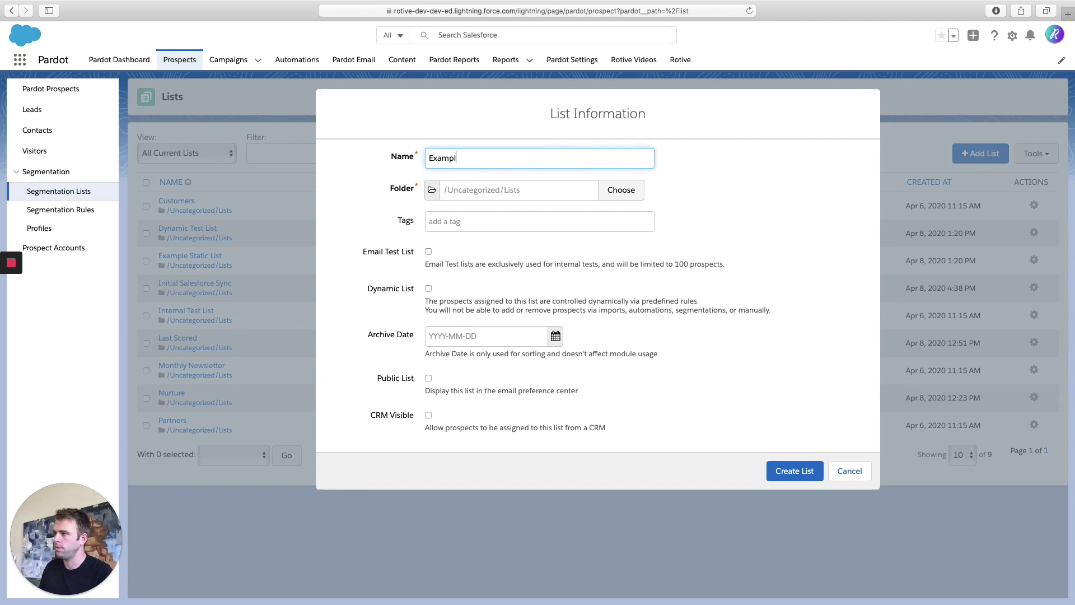
text(e Dyan)
key(BackSpace)
key(BackSpace)
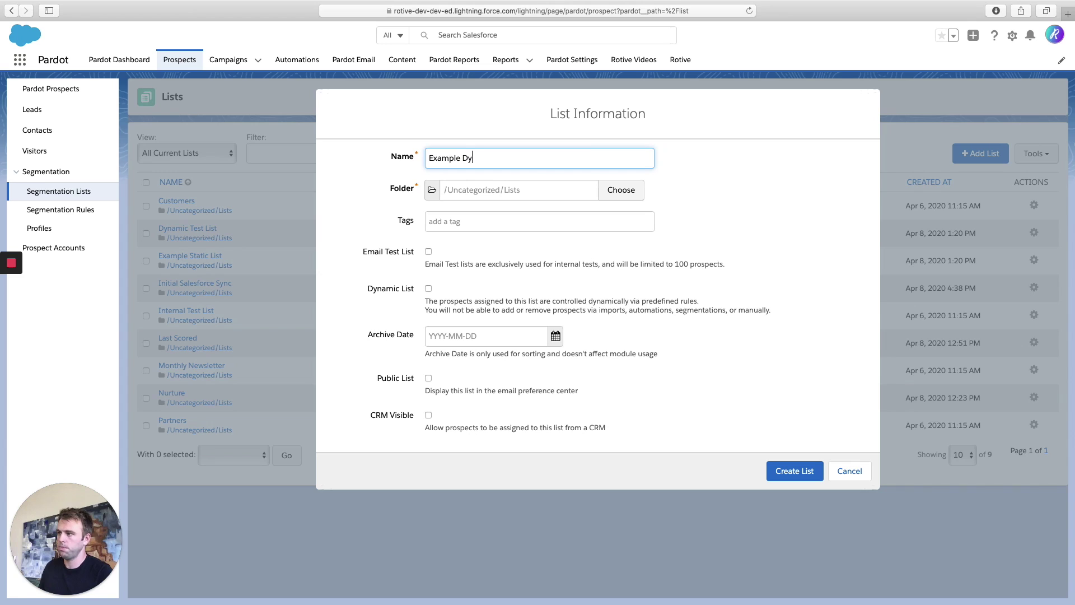
text(namic List)
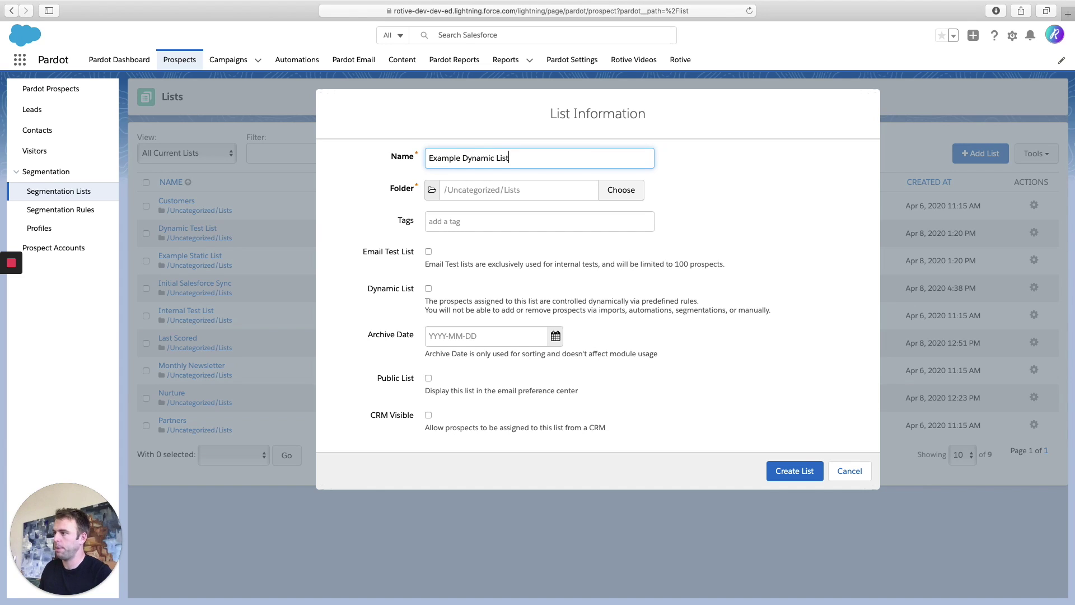
click(768, 219)
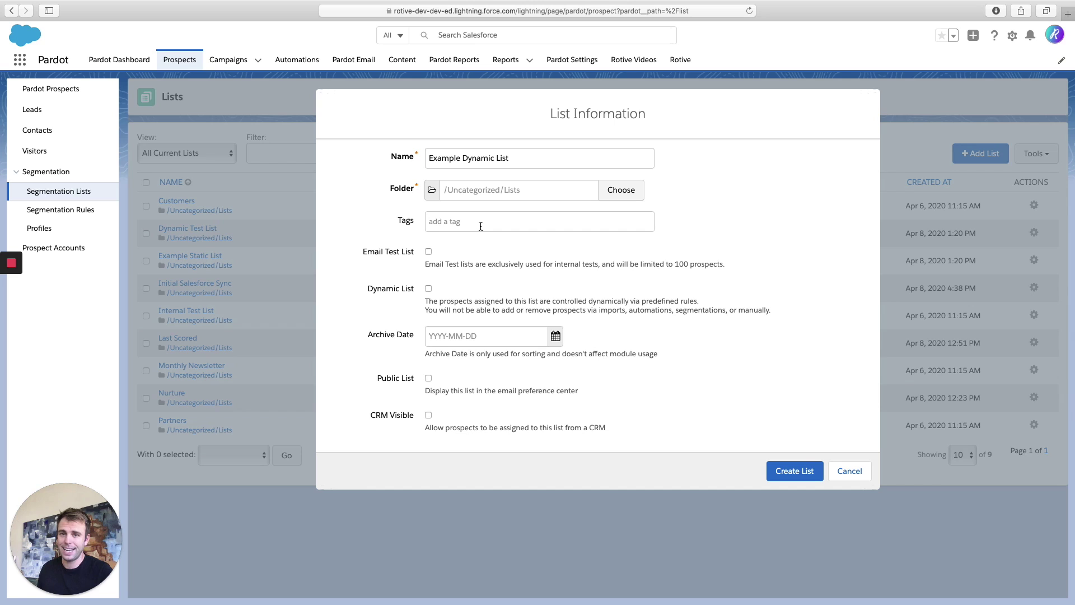
click(429, 289)
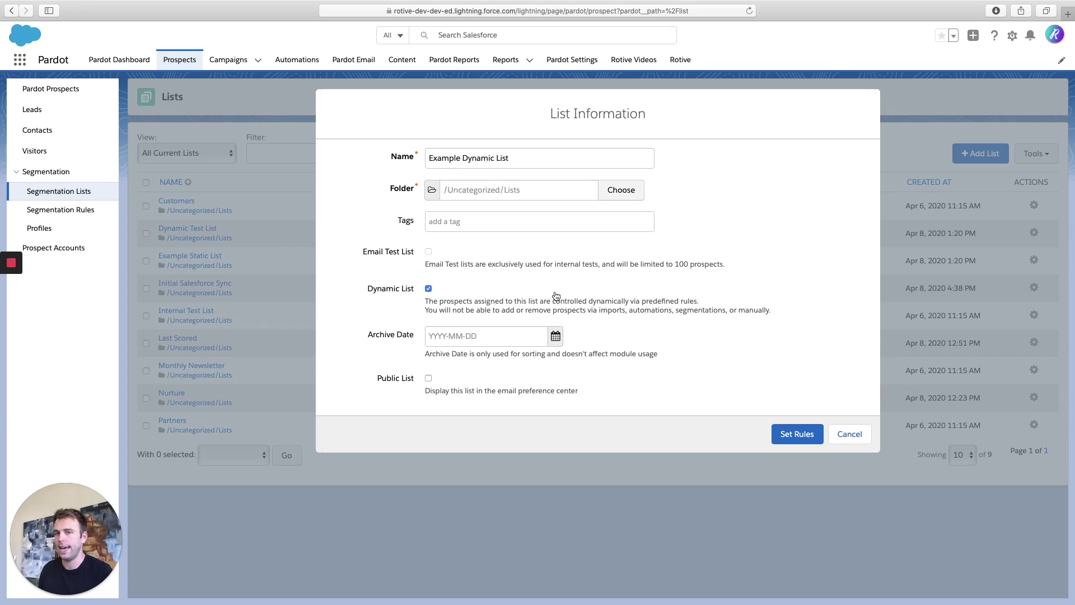
In Set Rules, add the rule Prospect account field Industry is Energy.
click(792, 446)
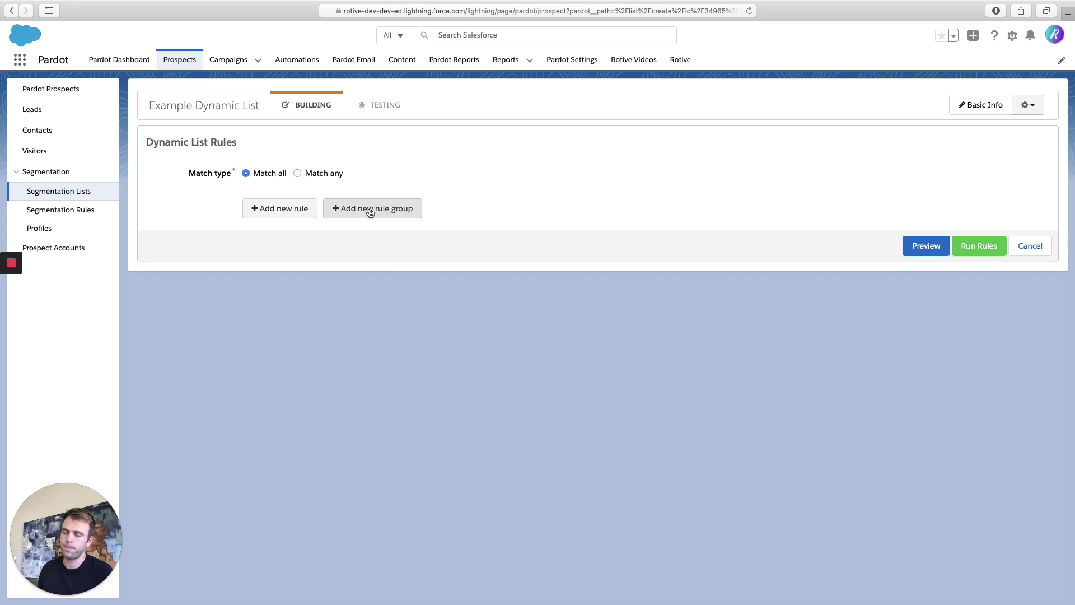
click(283, 210)
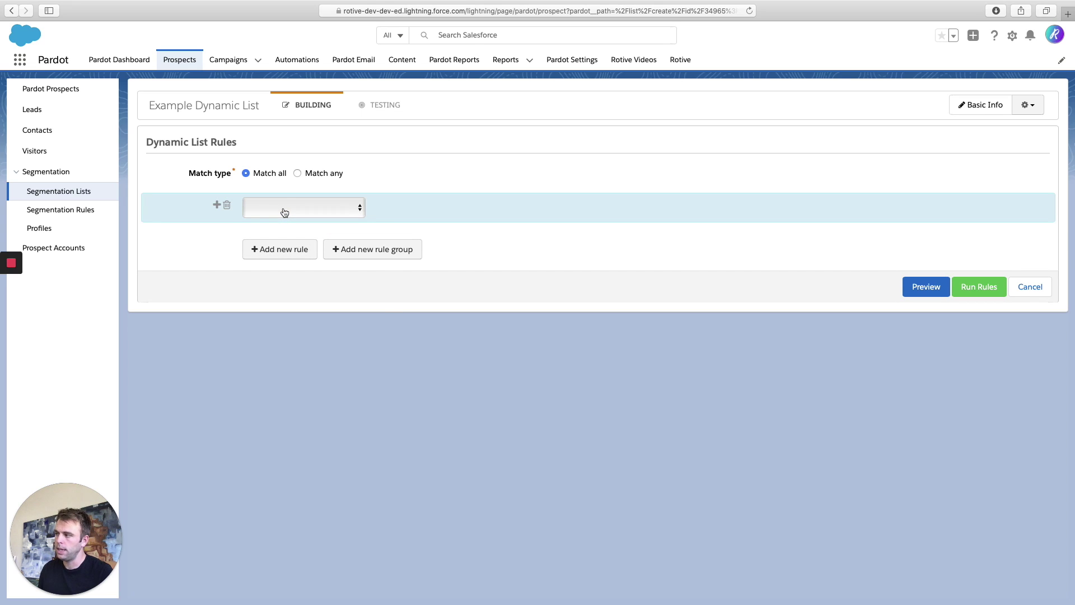
click(284, 212)
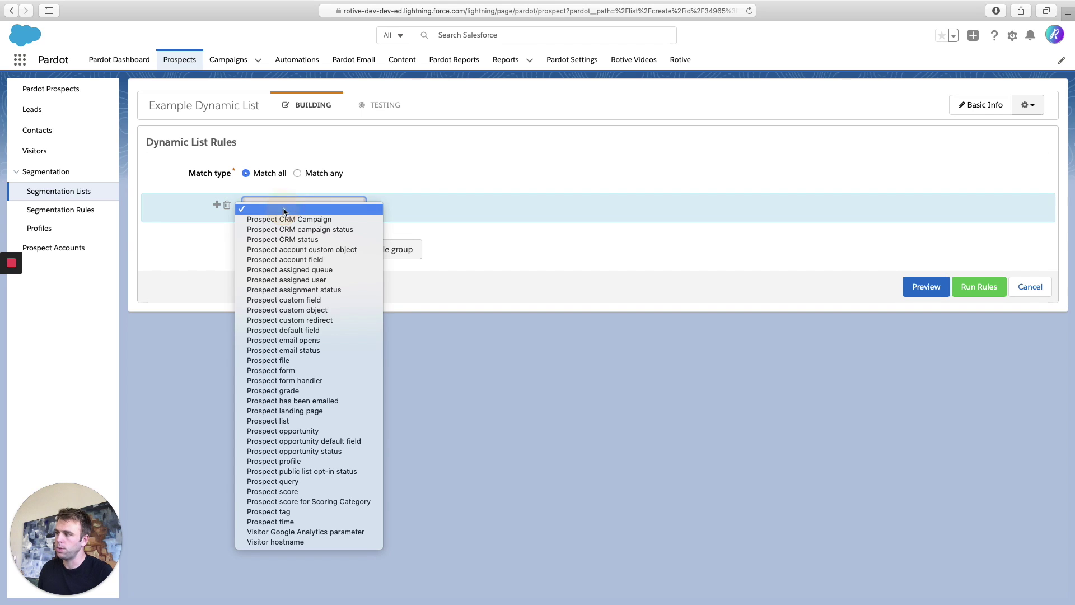
click(318, 261)
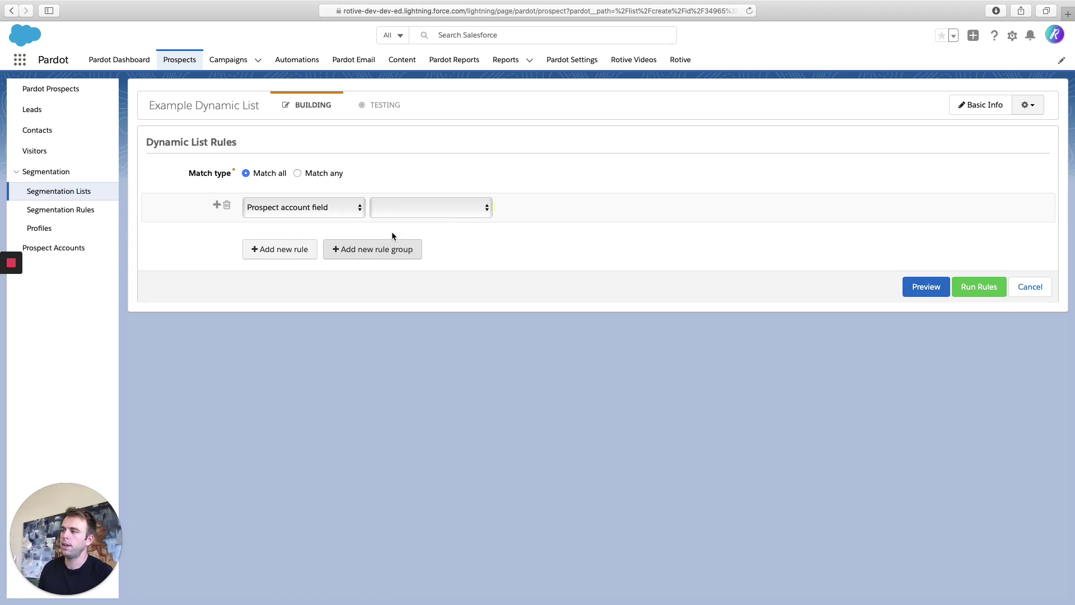
click(454, 215)
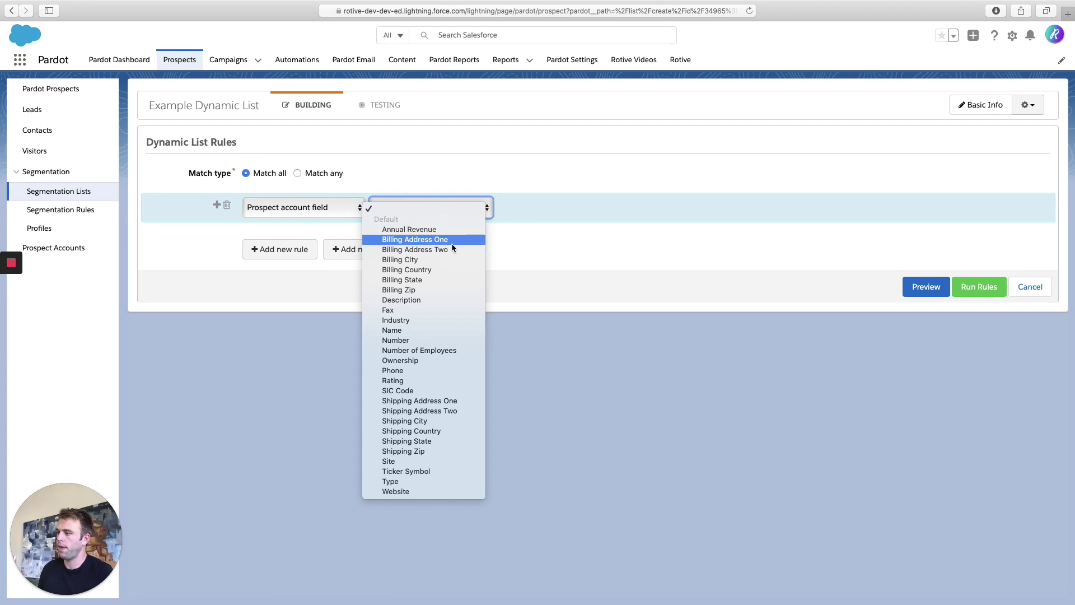
click(441, 321)
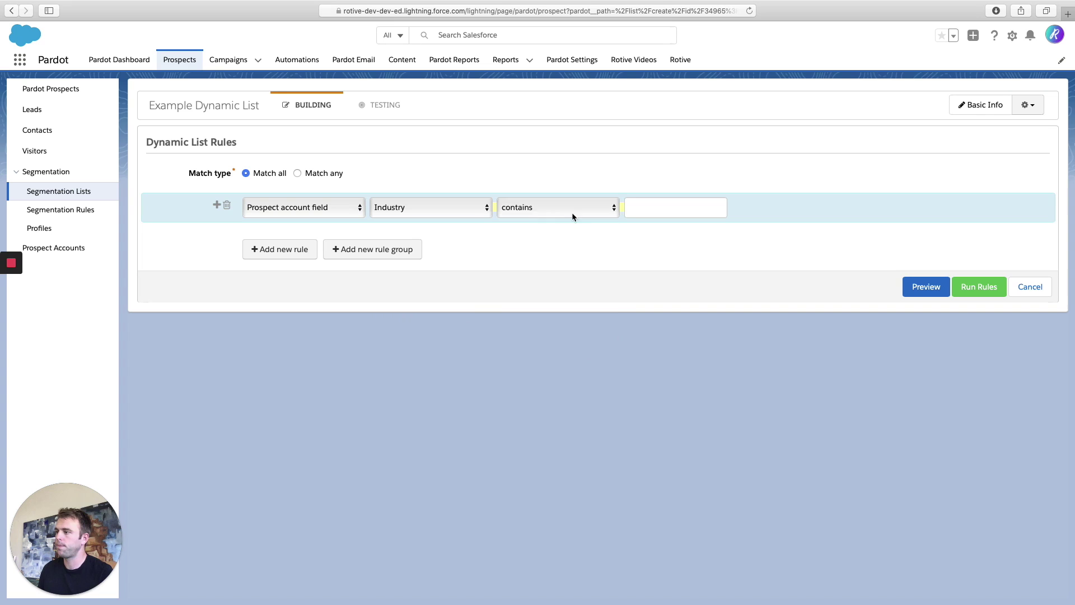
click(571, 212)
click(567, 229)
click(721, 208)
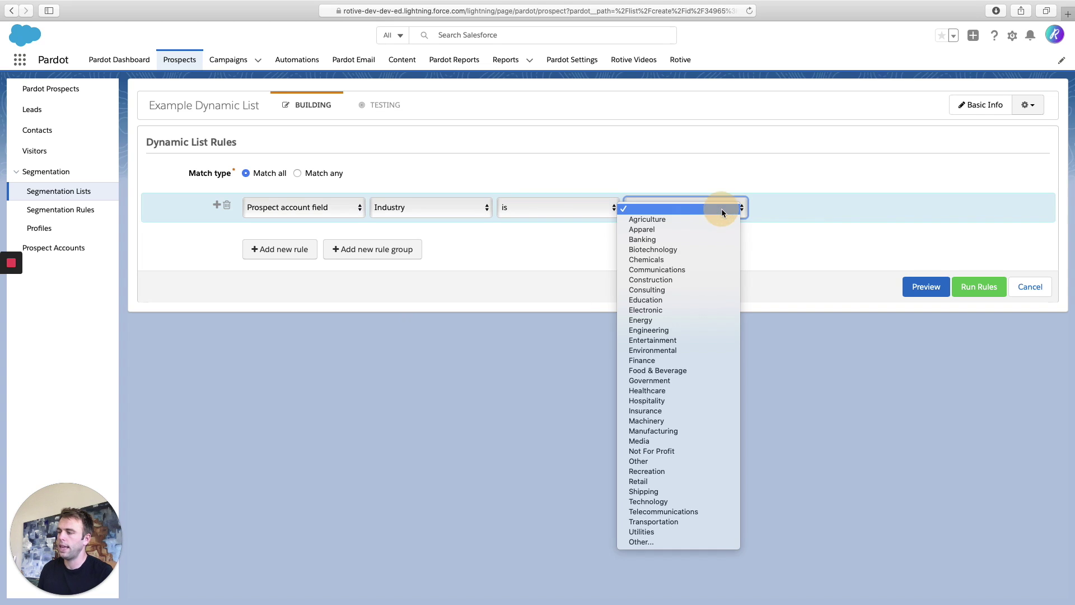
click(713, 321)
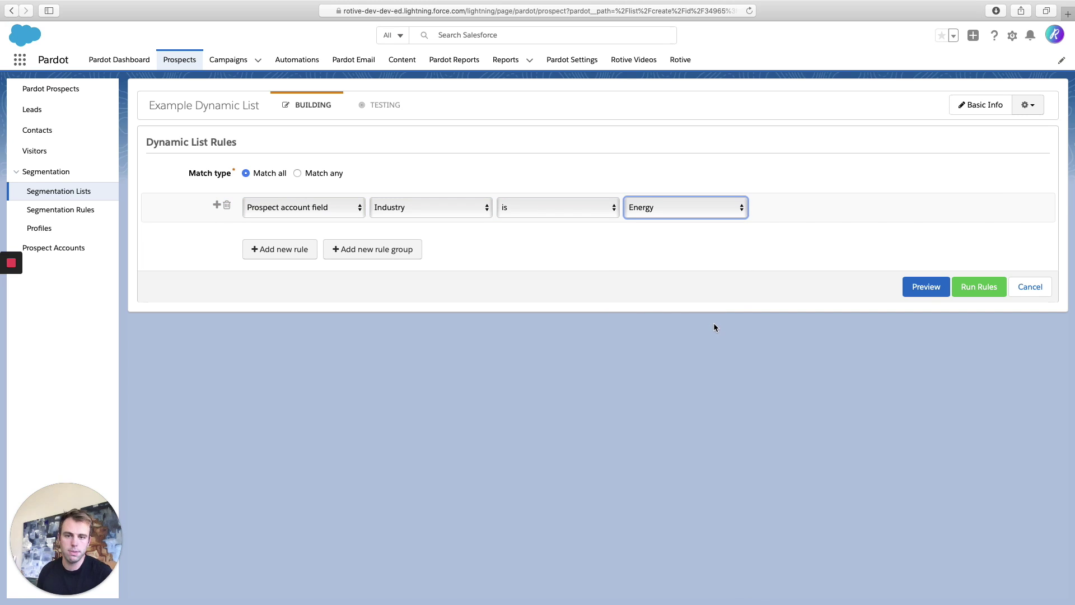
Add a second rule: prospect has been emailed at least 5 times in the last 30 days.
click(283, 248)
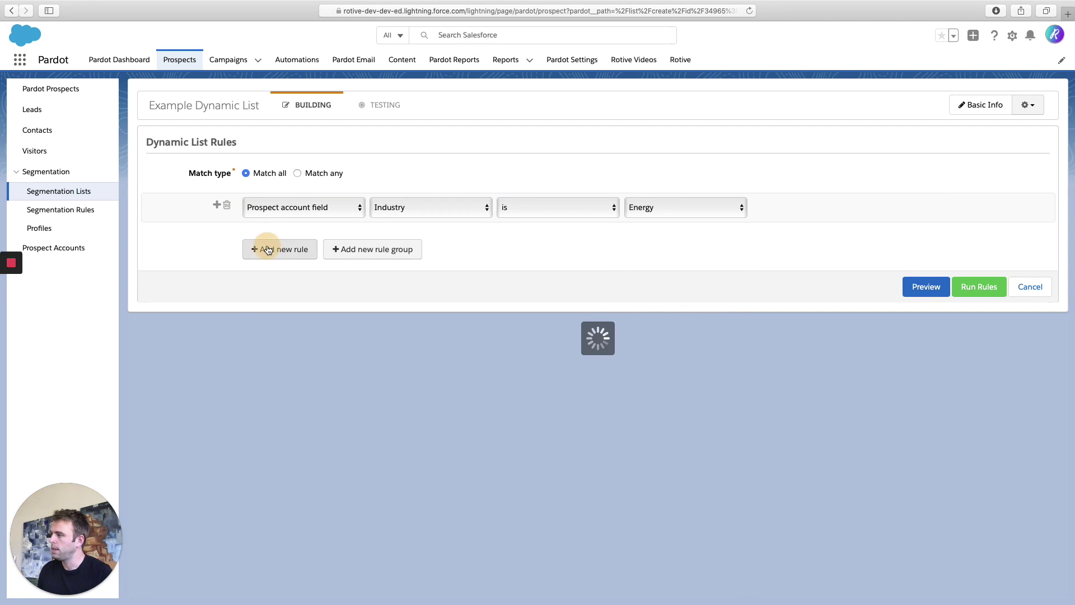
click(344, 271)
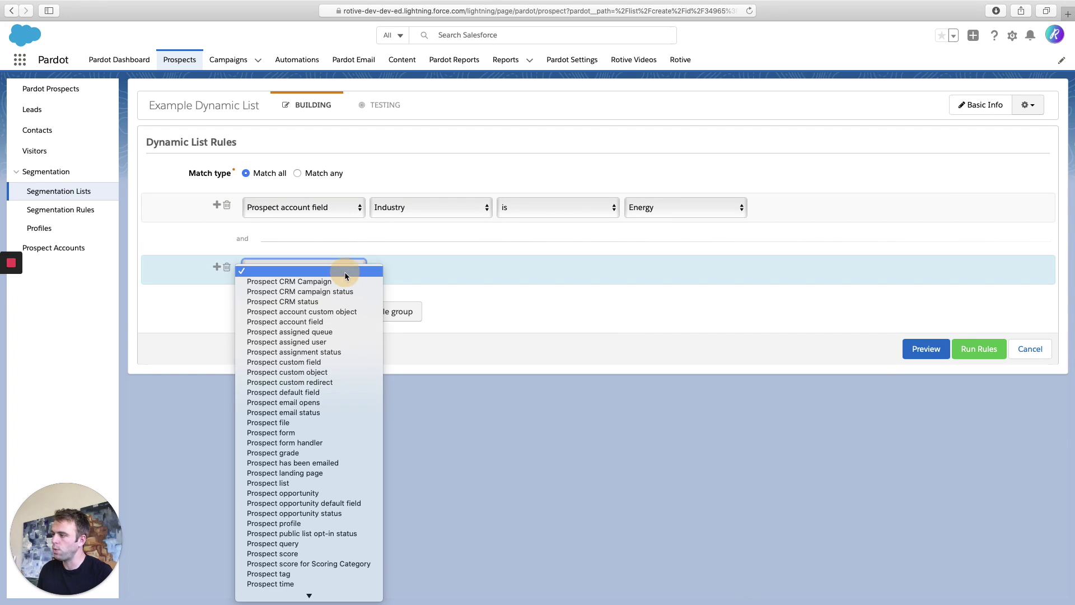
click(324, 462)
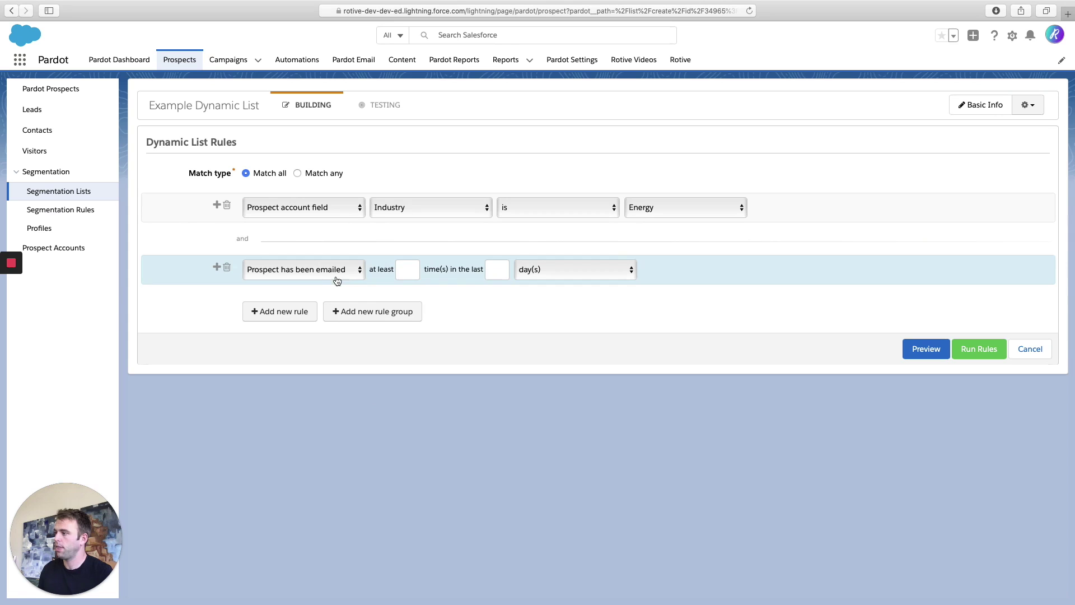
click(408, 270)
text(5)
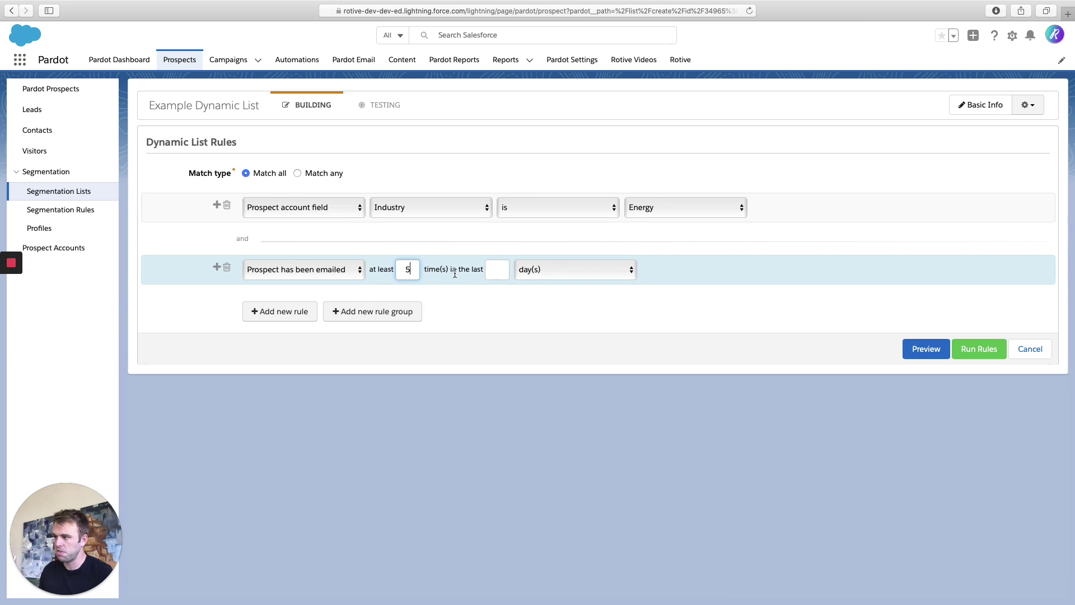
click(495, 270)
text(30)
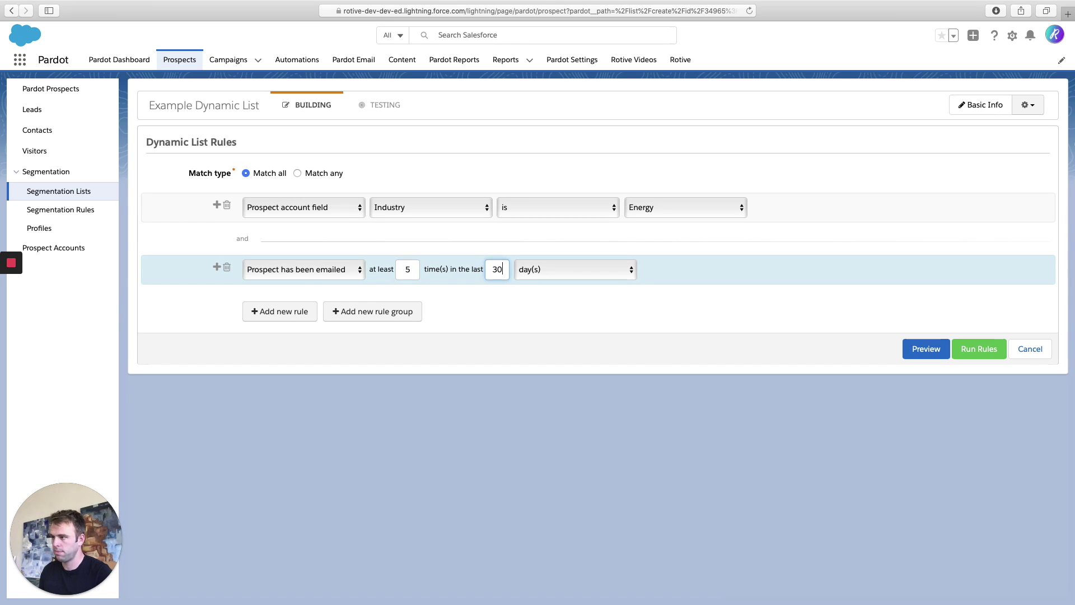
click(639, 358)
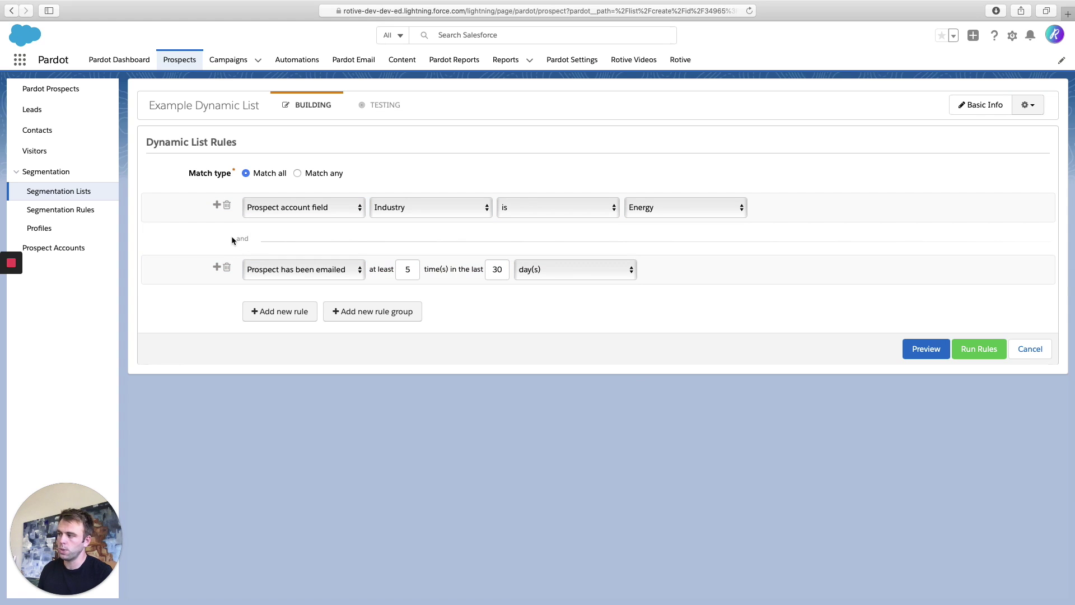
Toggle between Match all and Match any, finishing on Match any so the rules join by 'or'.
drag(227, 240, 263, 235)
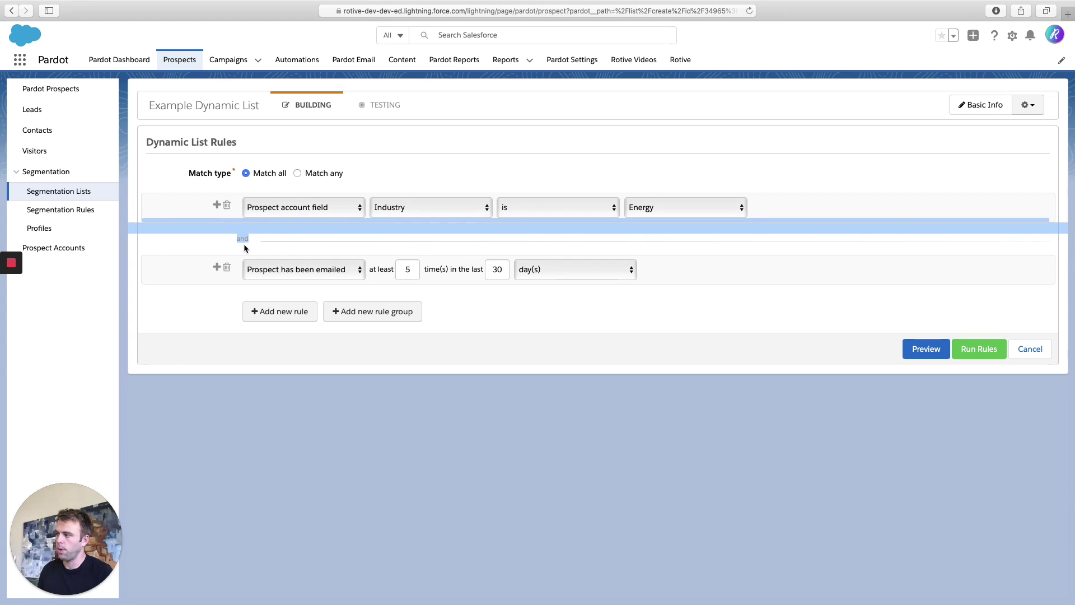
click(245, 244)
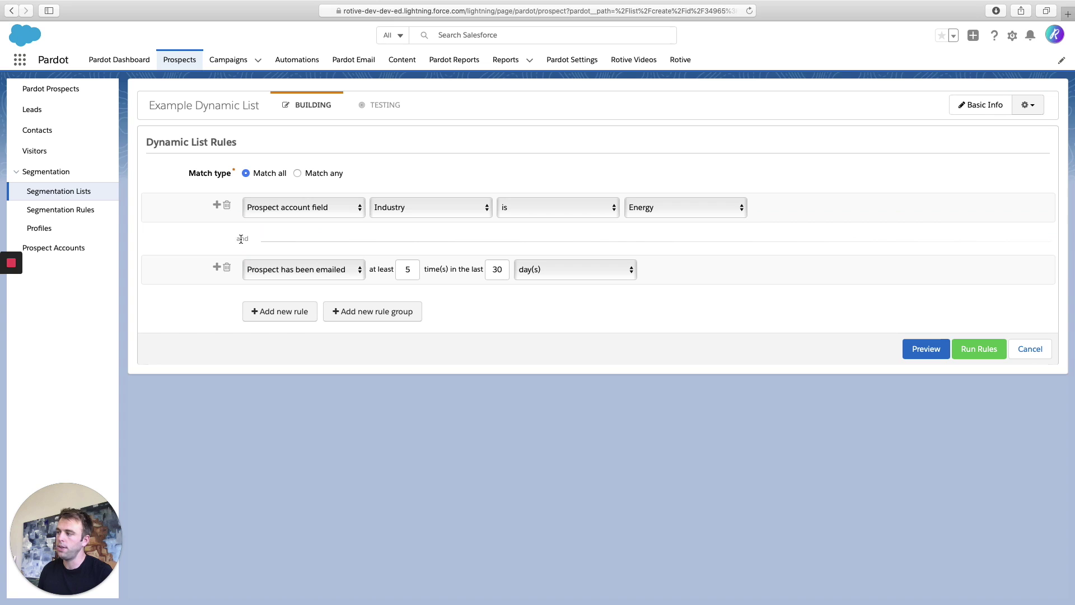
click(297, 174)
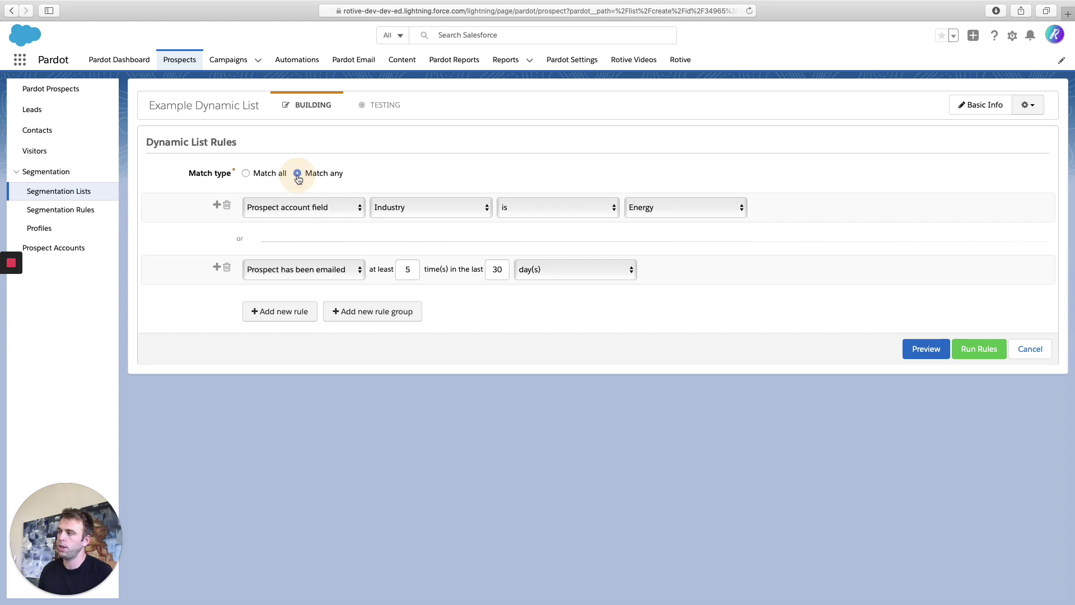
click(261, 174)
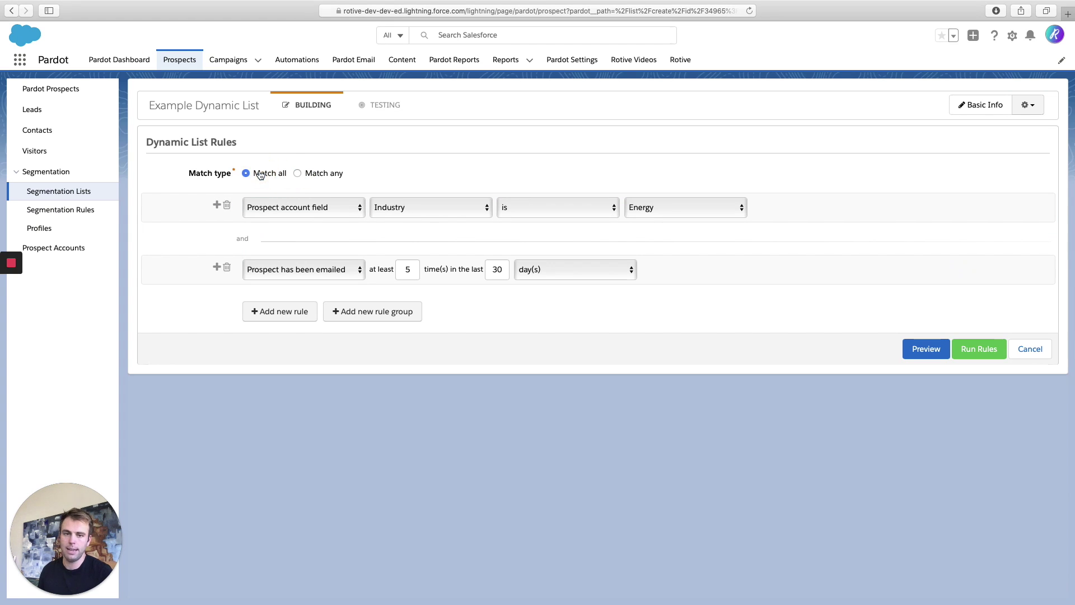
click(315, 175)
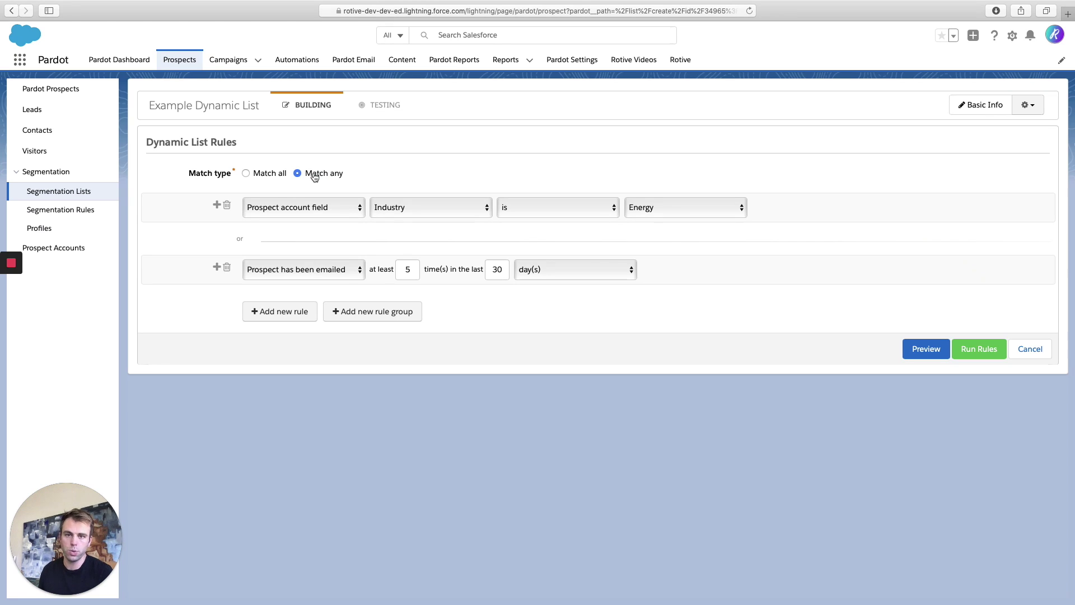
click(270, 174)
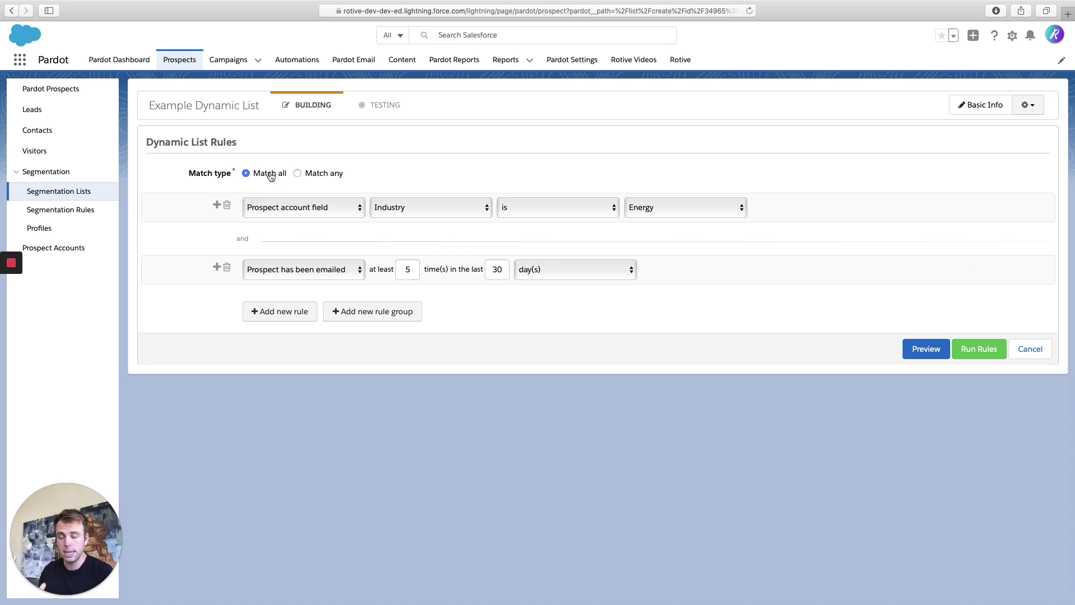
click(315, 176)
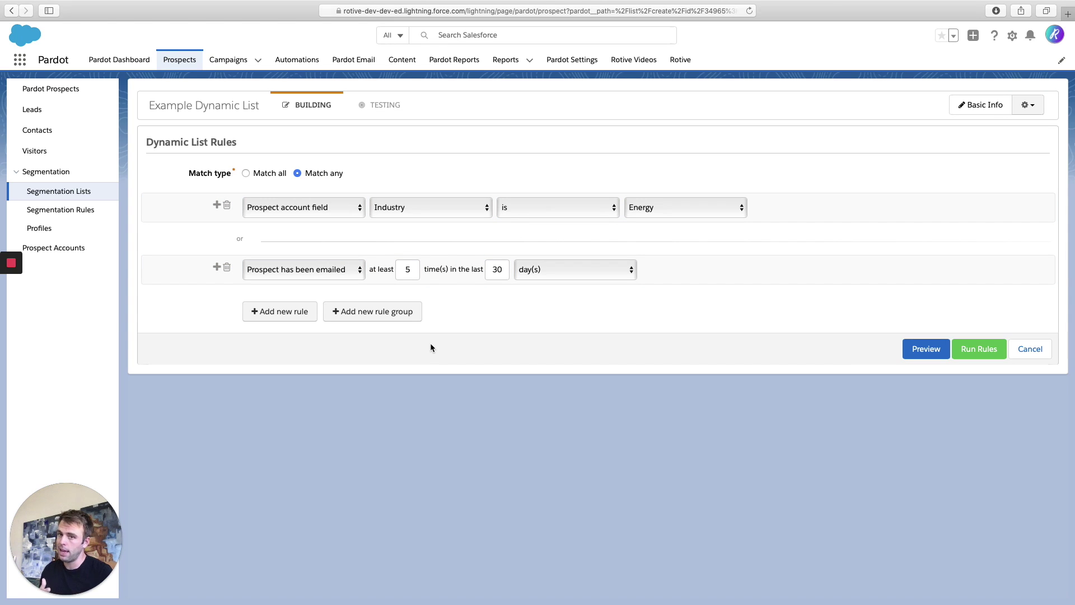
Add a rule group holding two empty rules set to Match any, and set top-level Match all.
click(407, 320)
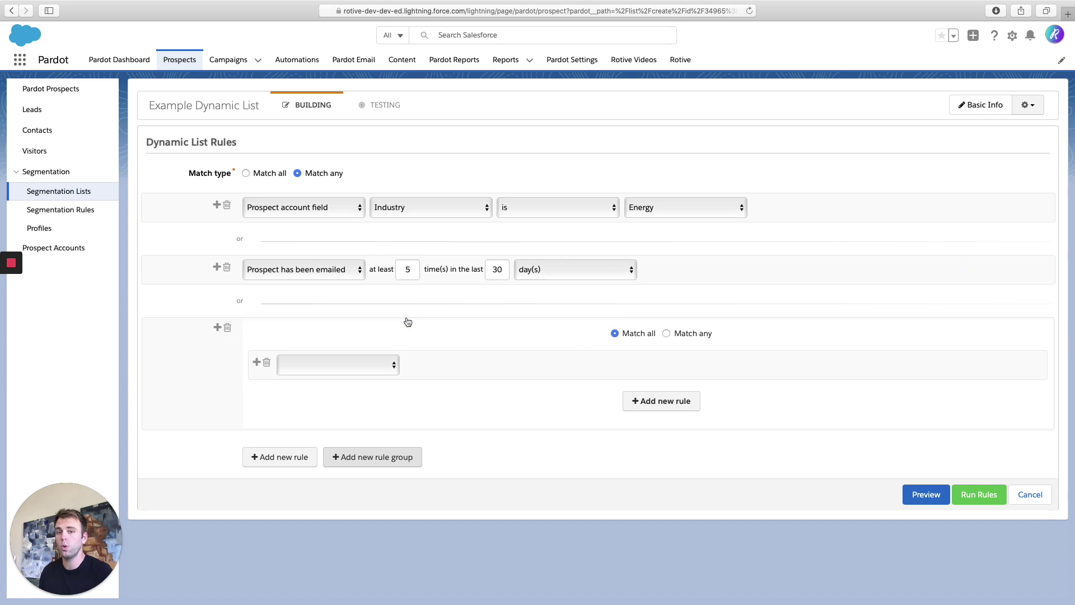
click(258, 364)
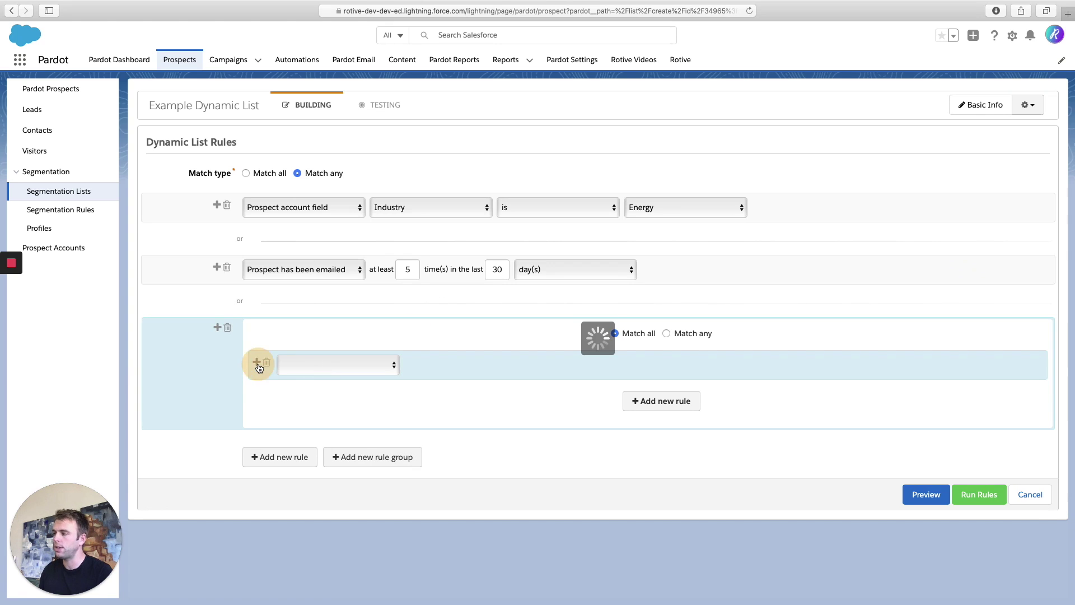
click(666, 333)
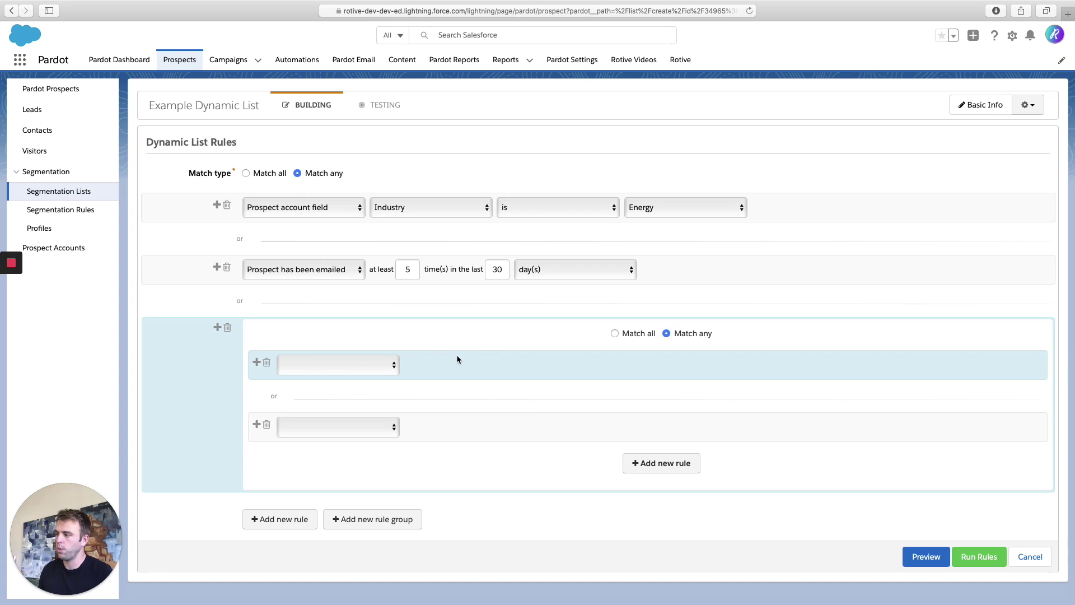
click(272, 173)
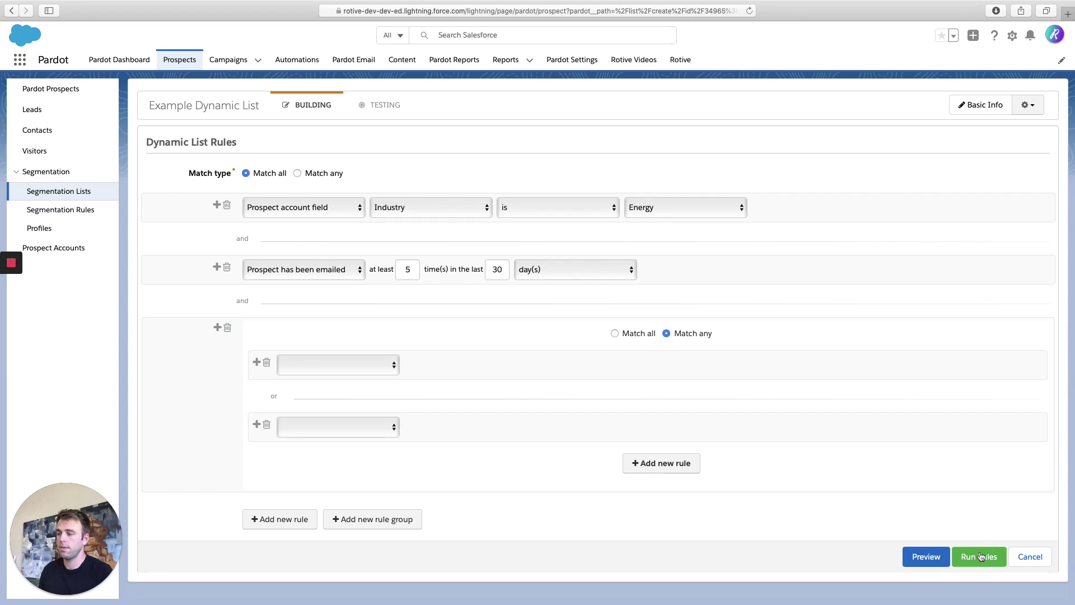
Delete the two empty rules, the emailed rule and the group, then run and confirm the rules.
click(267, 424)
click(266, 363)
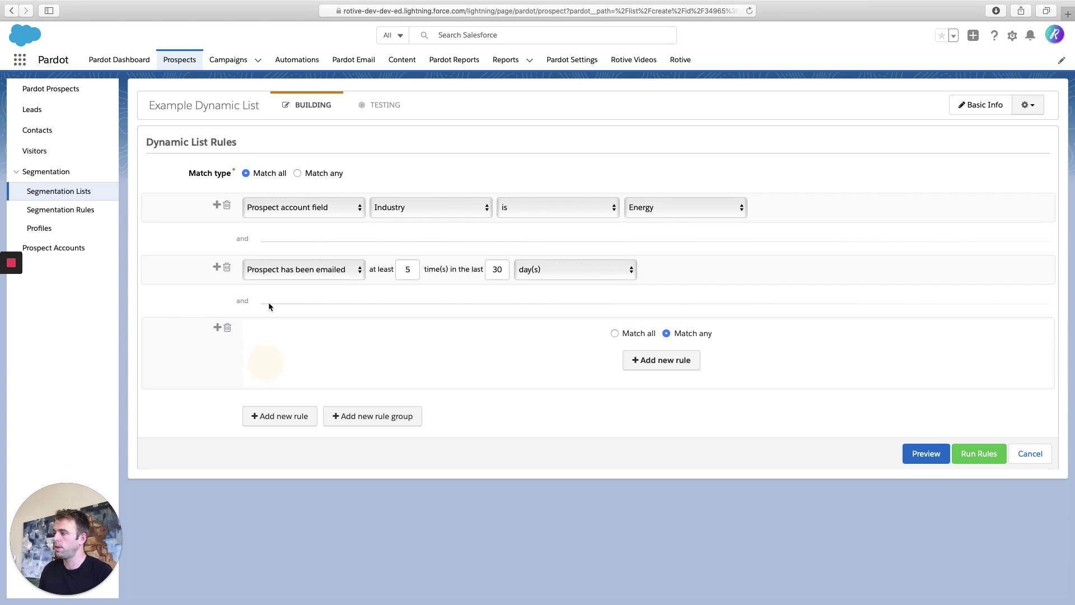
click(227, 267)
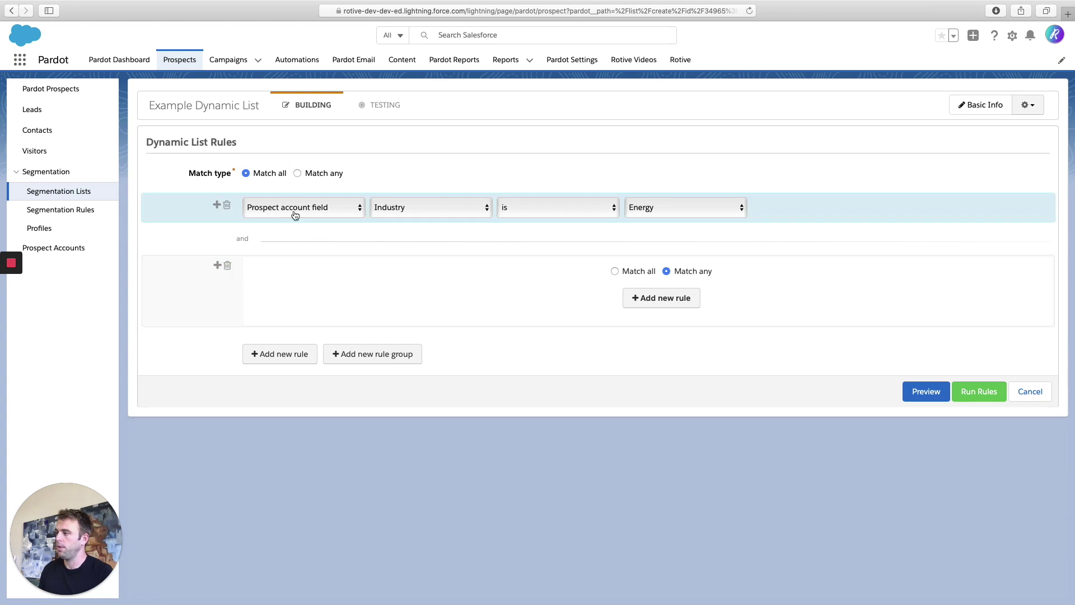
click(228, 265)
click(977, 287)
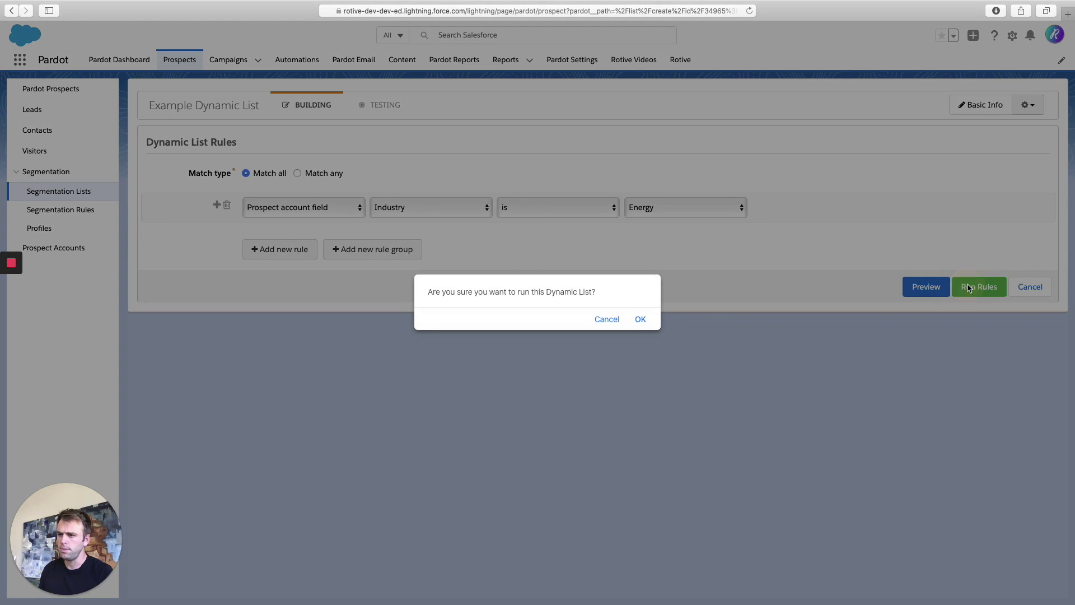
click(639, 319)
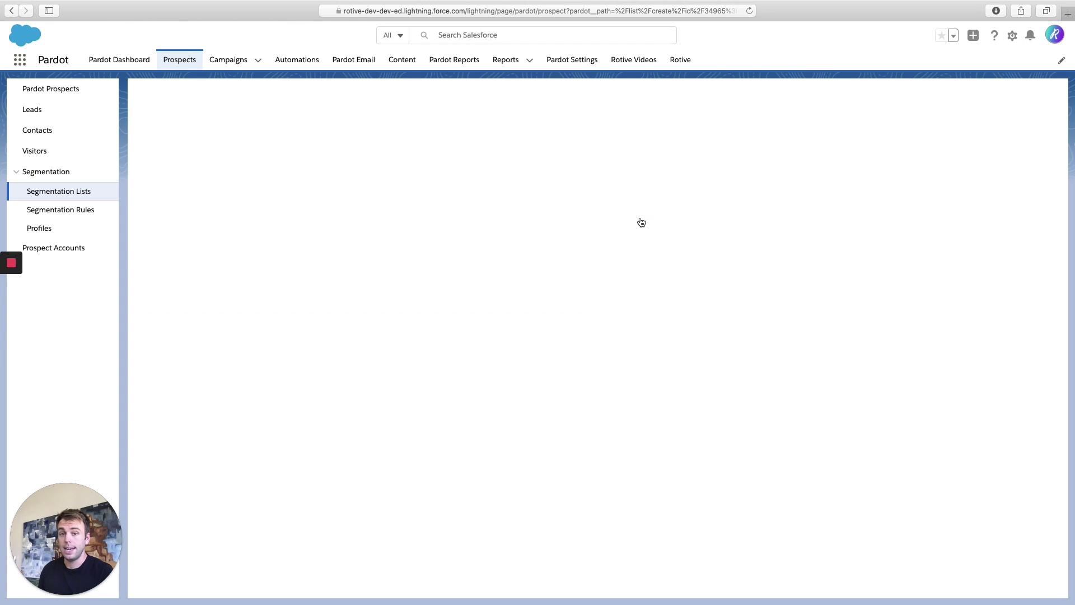